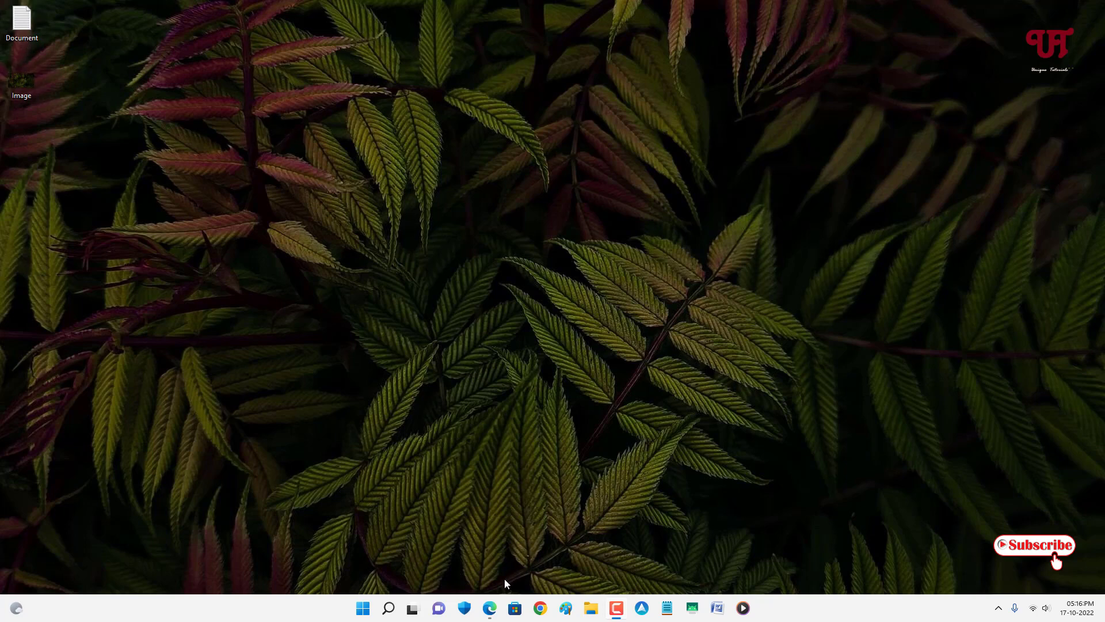
Step: From the search results, reach the QTTabBar QuizoApps page and download QTTabBar ver 2048 beta 2
left_click(490, 608)
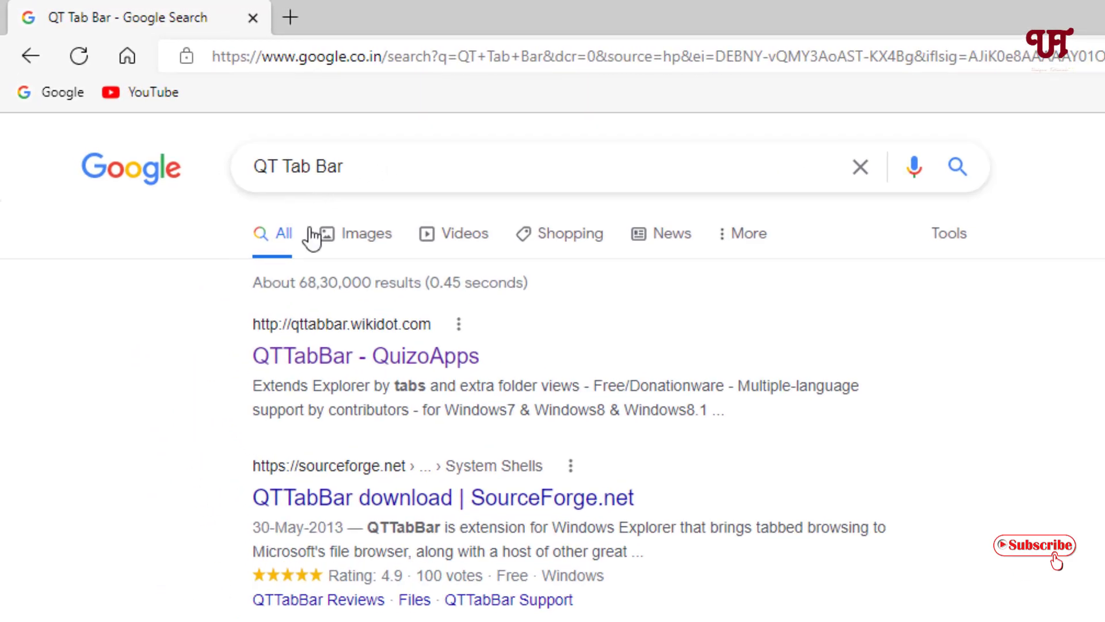
left_click(356, 364)
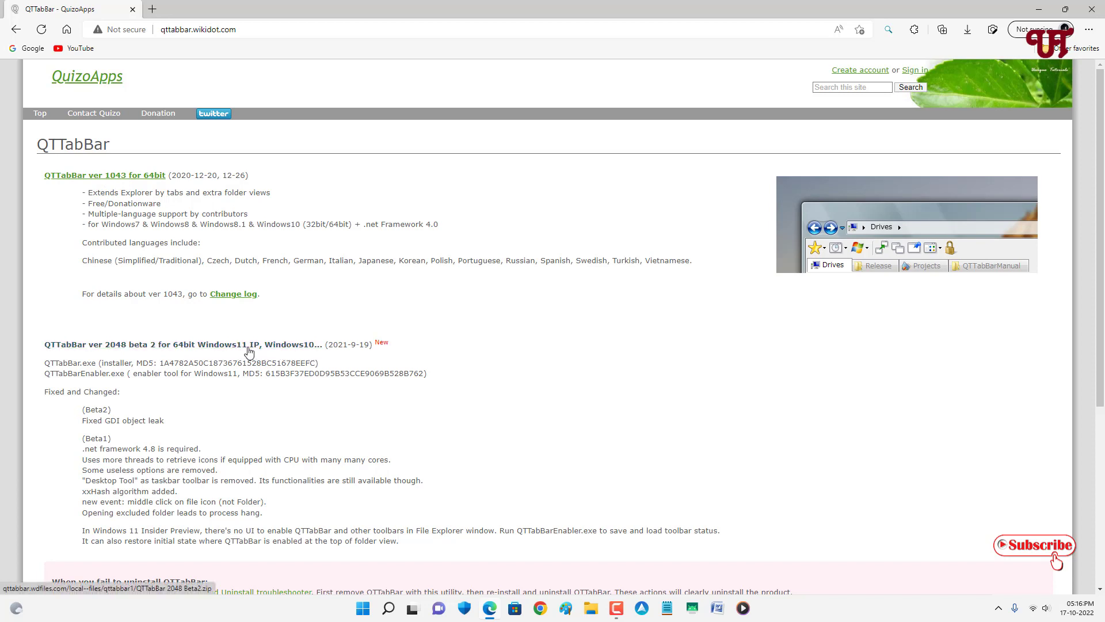
left_click(178, 349)
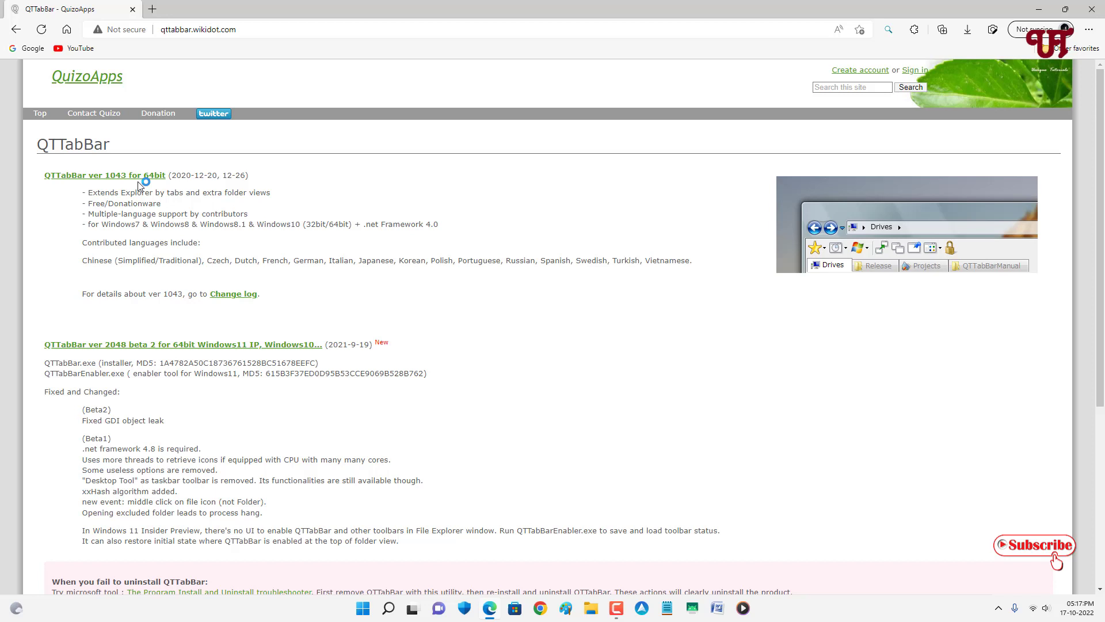
Step: Show the downloaded QTTabBar 2048 Beta2.zip in its Downloads folder and close Edge
left_click(172, 346)
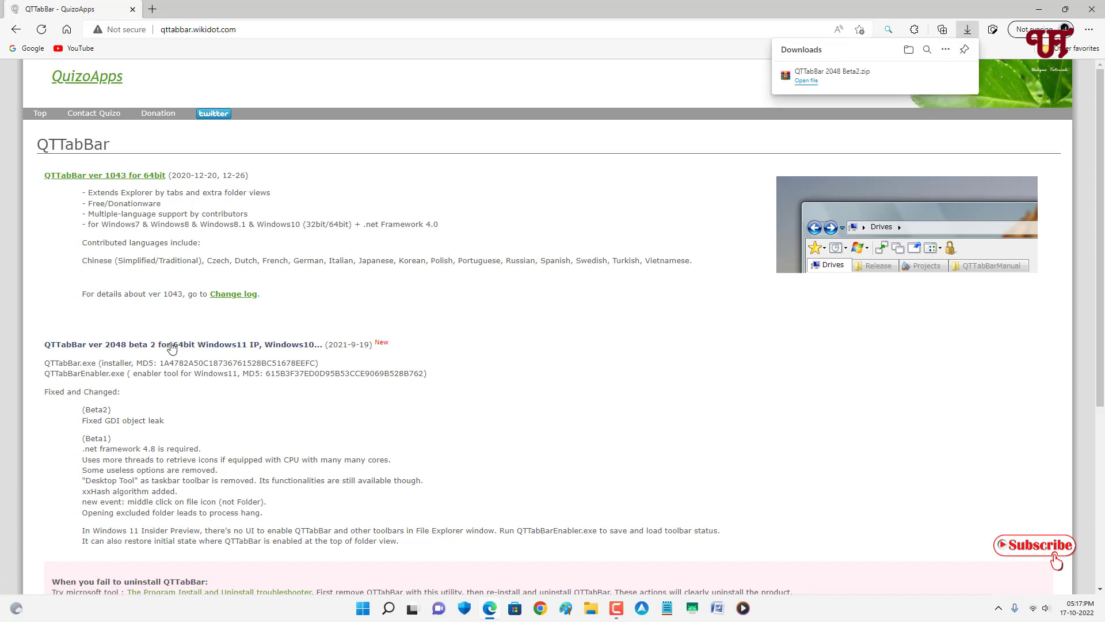
mouse_move(856, 76)
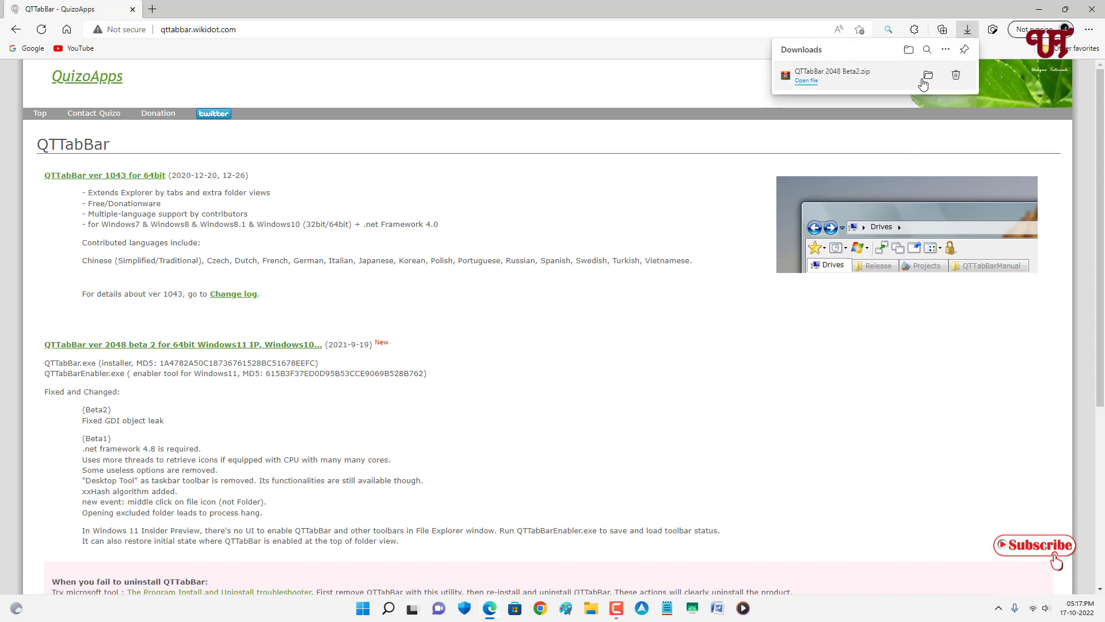
left_click(927, 78)
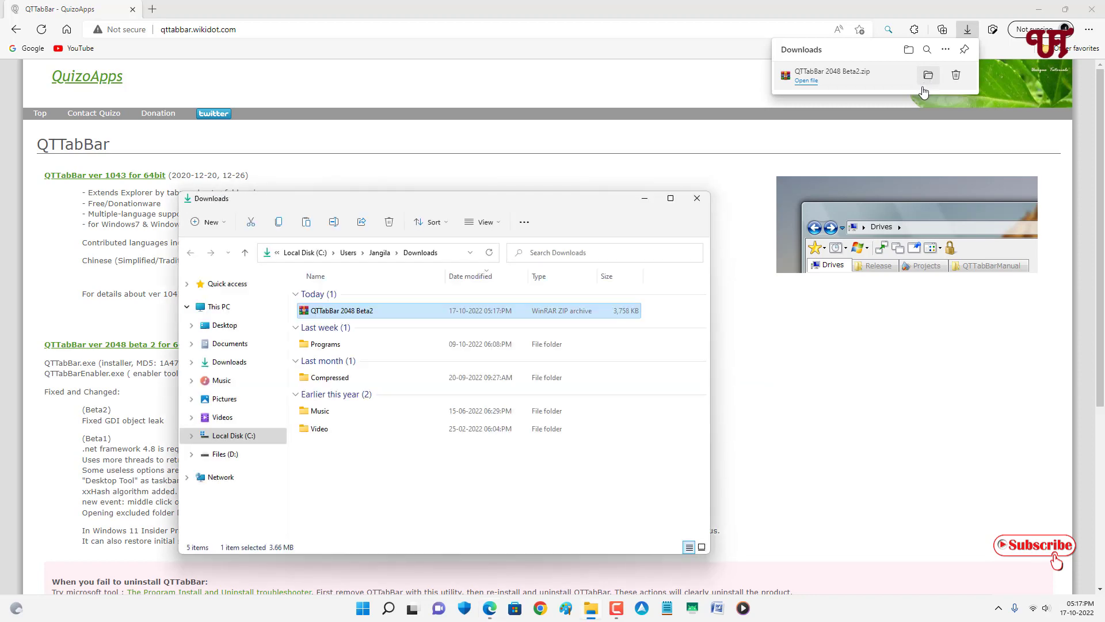
left_click(1095, 11)
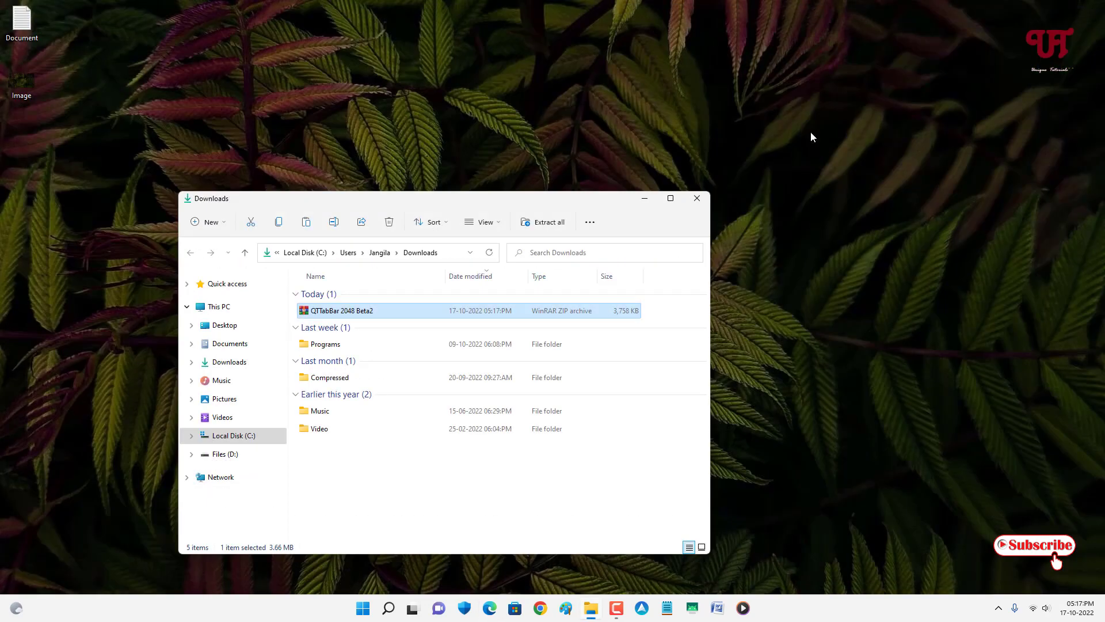
Step: Extract QTTabBar 2048 Beta2.zip with WinRAR into a new Downloads folder and close WinRAR
double_click(339, 313)
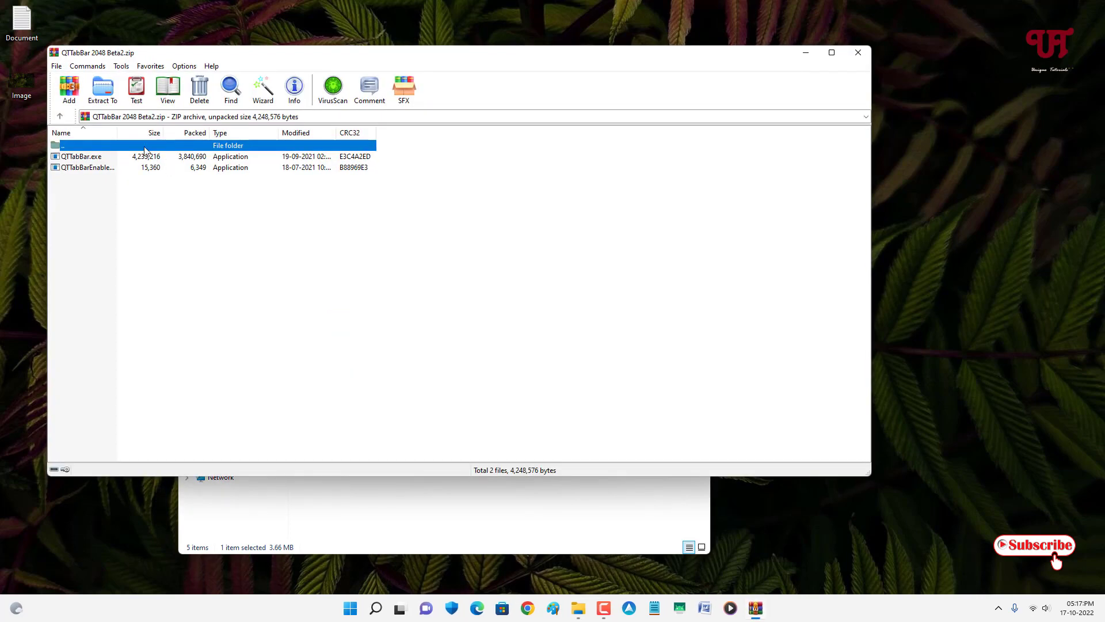
left_click(102, 94)
left_click(493, 385)
left_click(858, 52)
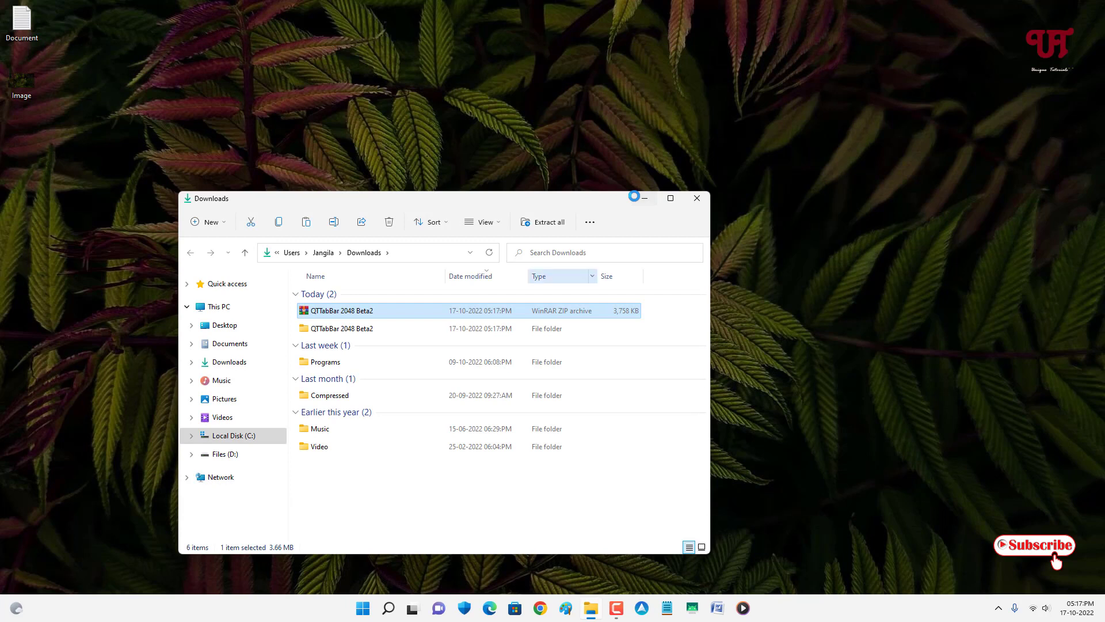
Step: Run QTTabBar.exe from the extracted QTTabBar 2048 Beta2 folder and close File Explorer
double_click(334, 330)
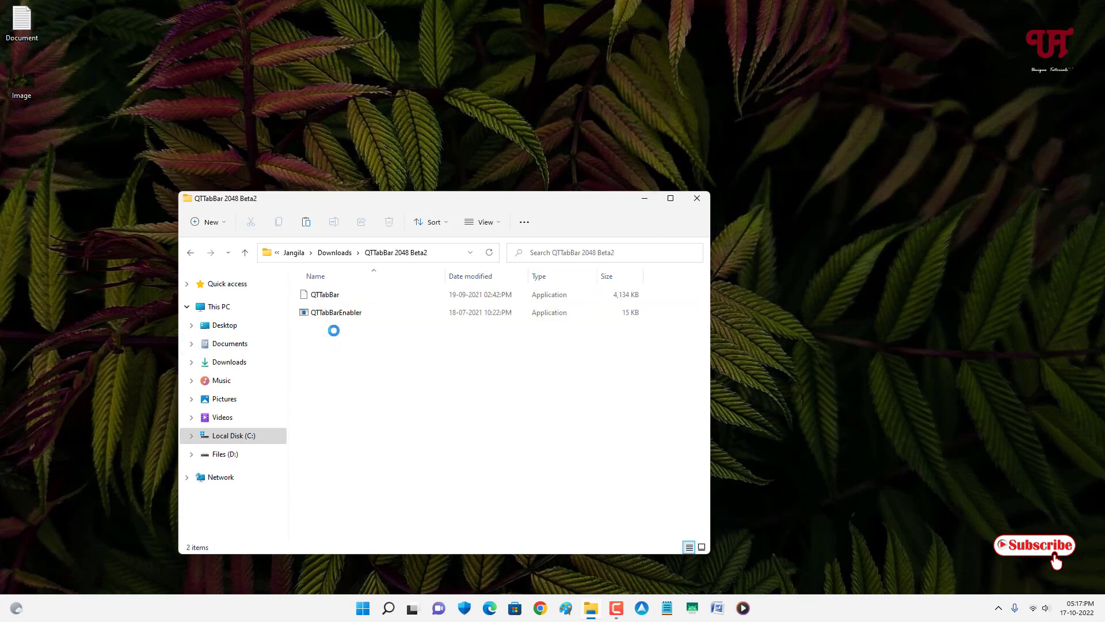
left_click(327, 300)
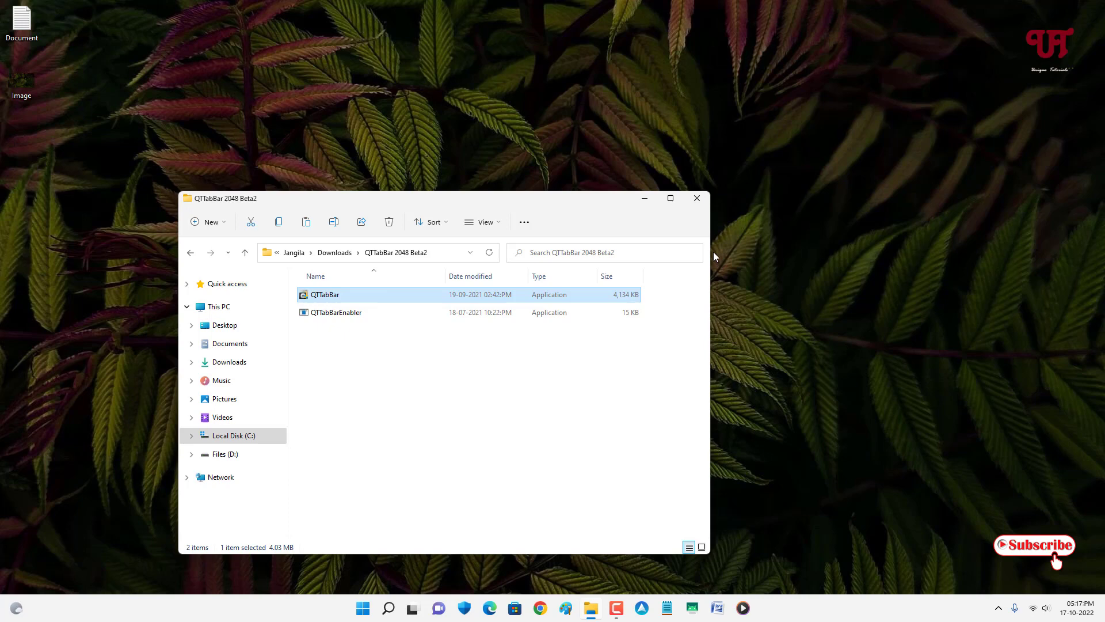
left_click(698, 199)
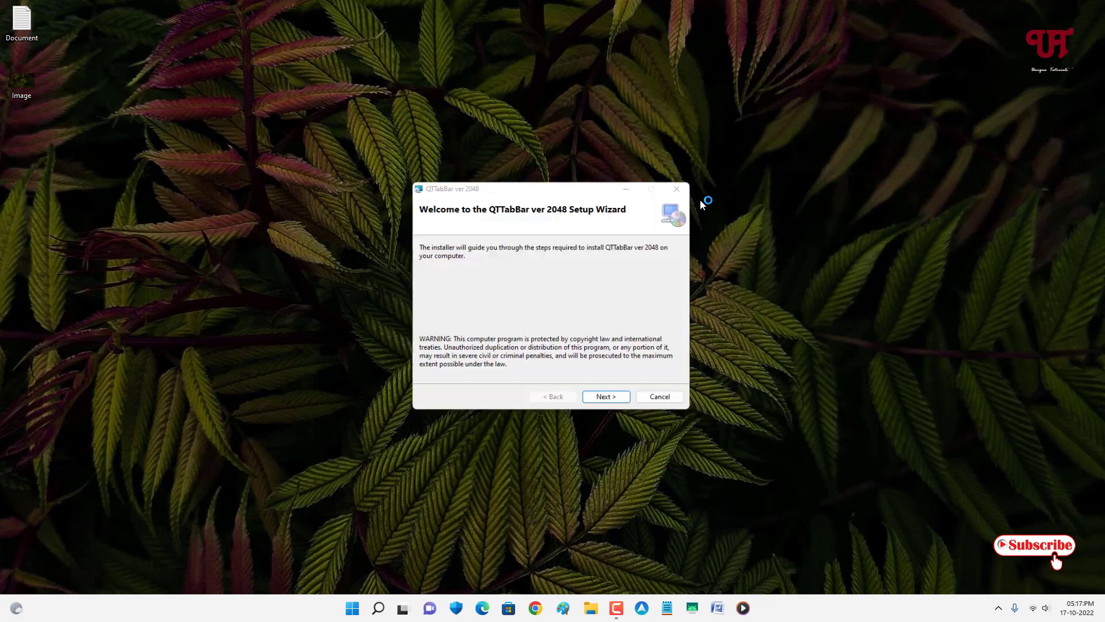
Step: Step through Welcome and Confirm Installation to install QTTabBar ver 2048, then close the wizard
left_click(612, 403)
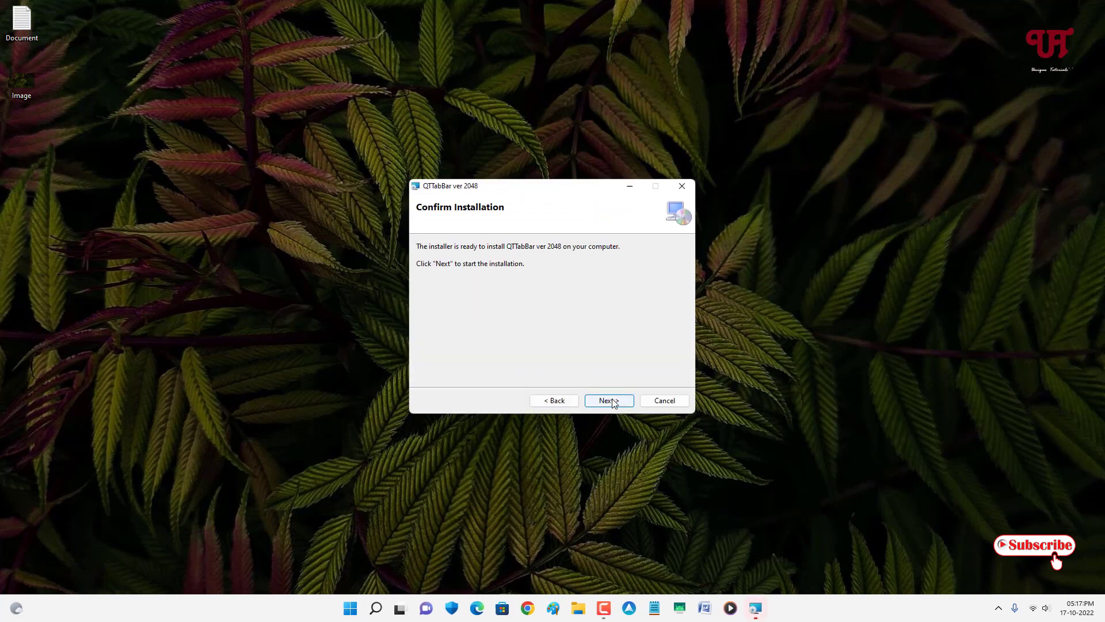
left_click(612, 402)
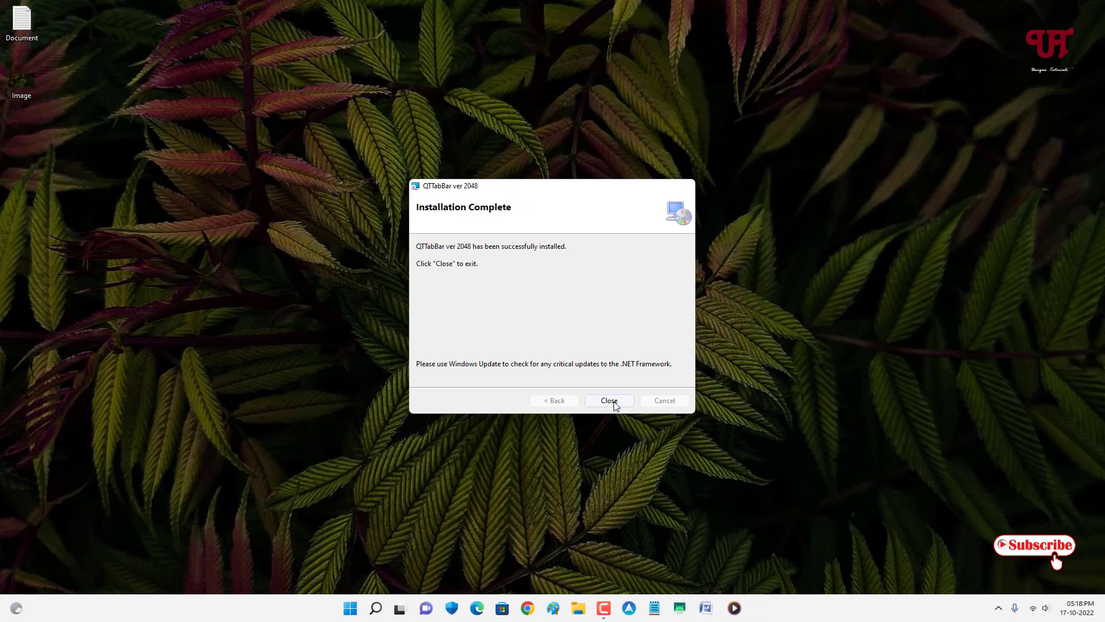
left_click(614, 401)
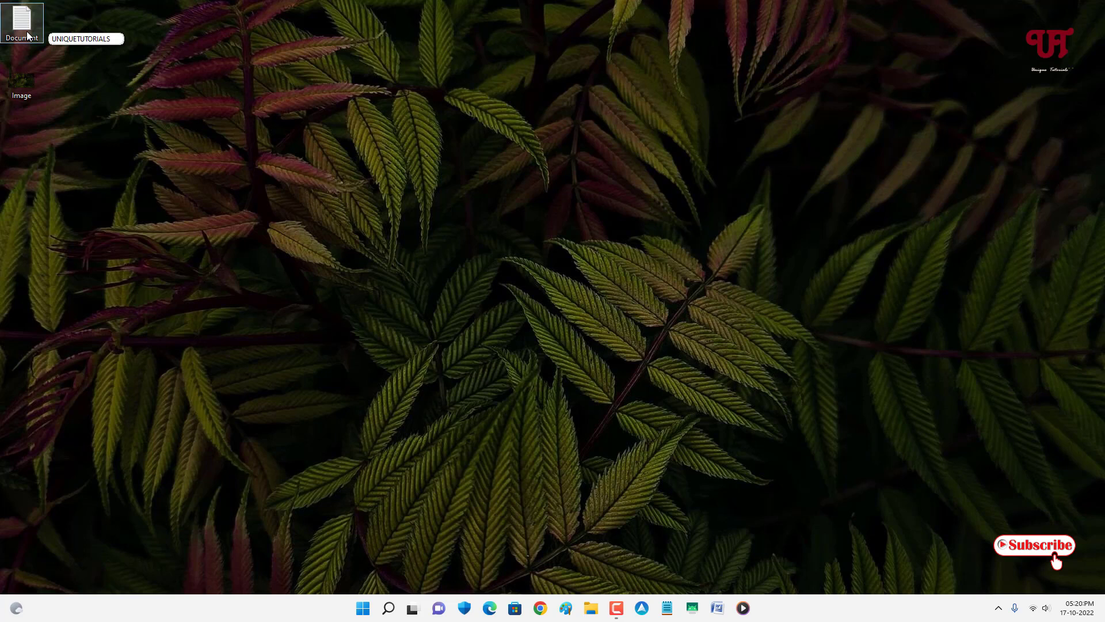
double_click(22, 22)
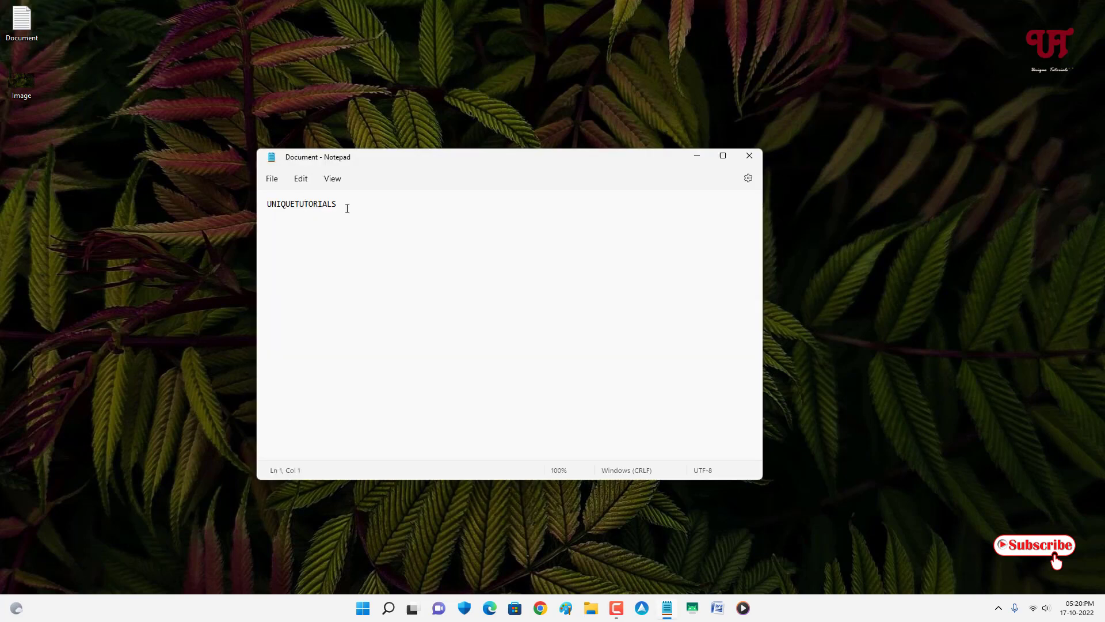
left_click(750, 157)
left_click(330, 153)
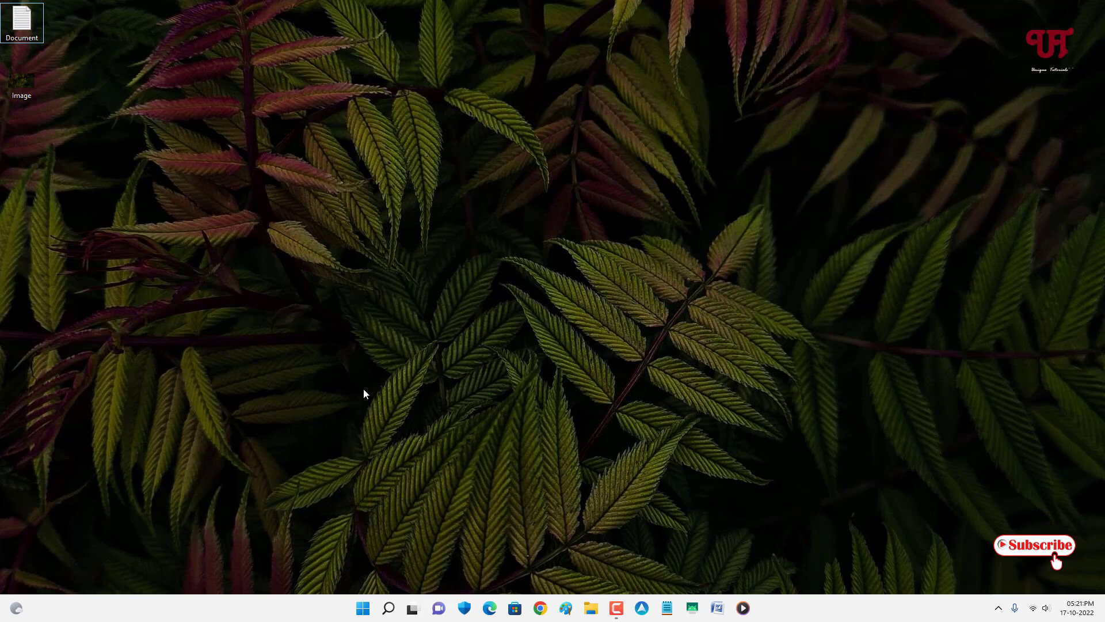
left_click(369, 343)
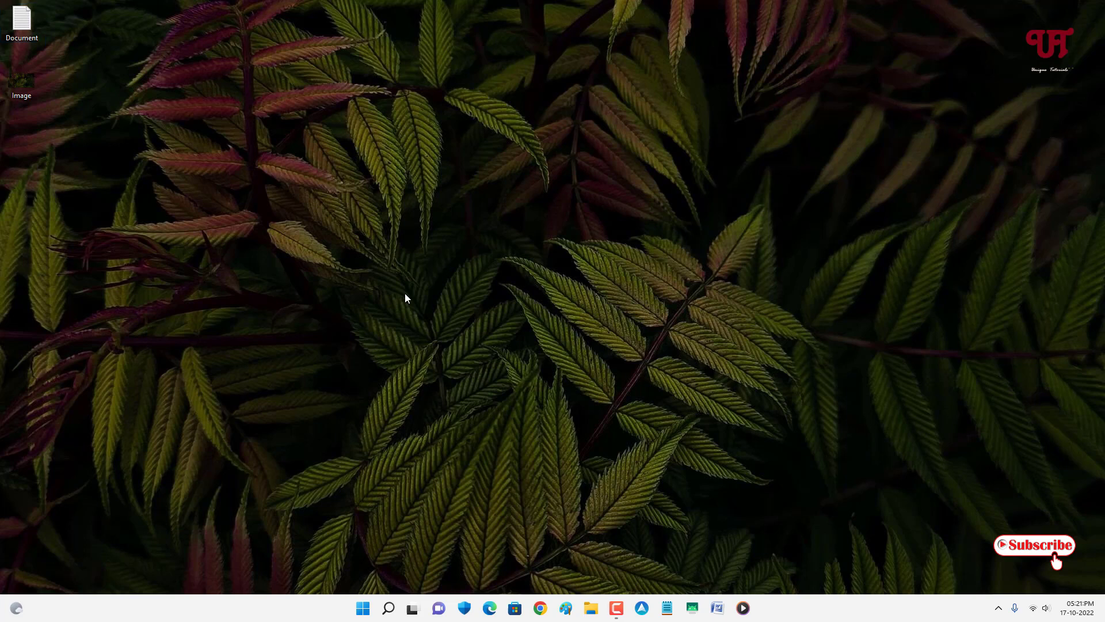